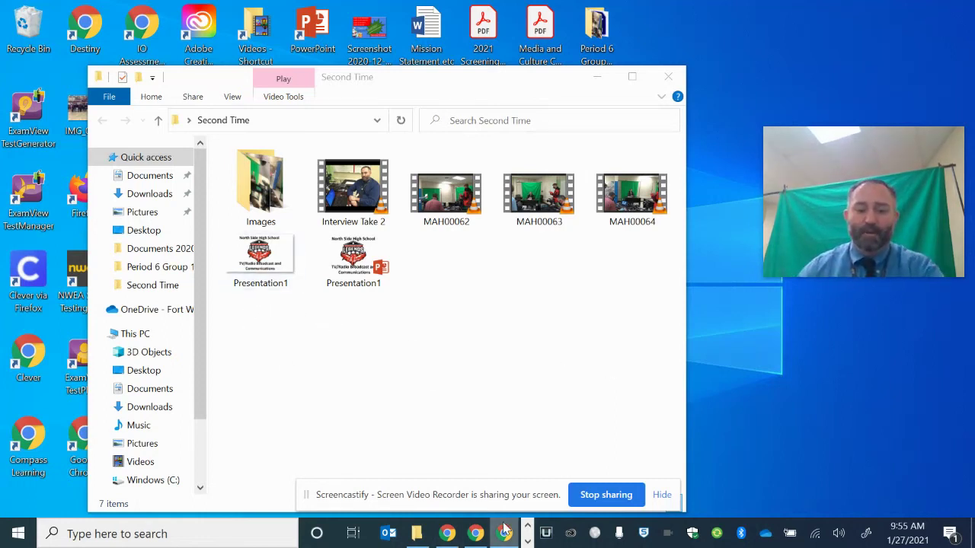
- Bring the running Adobe Premiere Pro 2019 window to the front from the taskbar
click(526, 541)
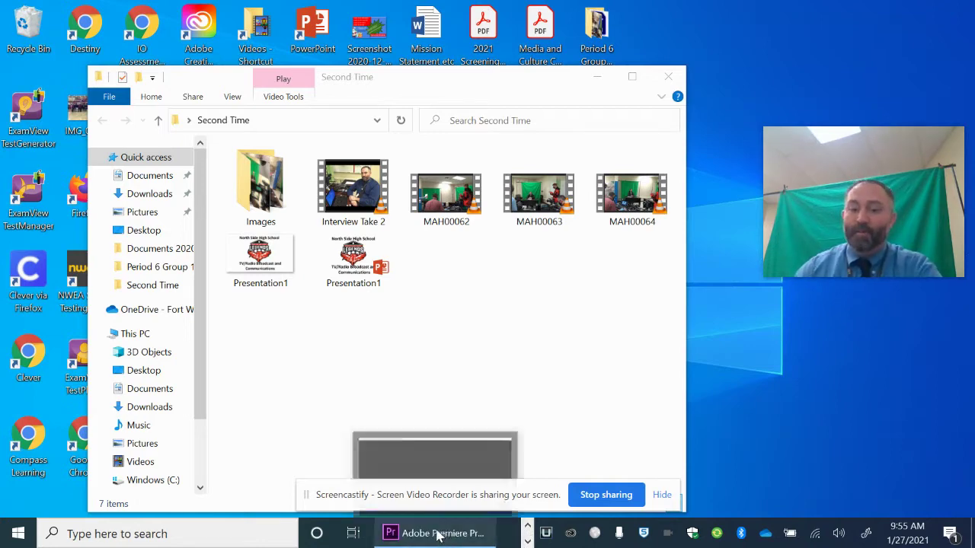
click(439, 534)
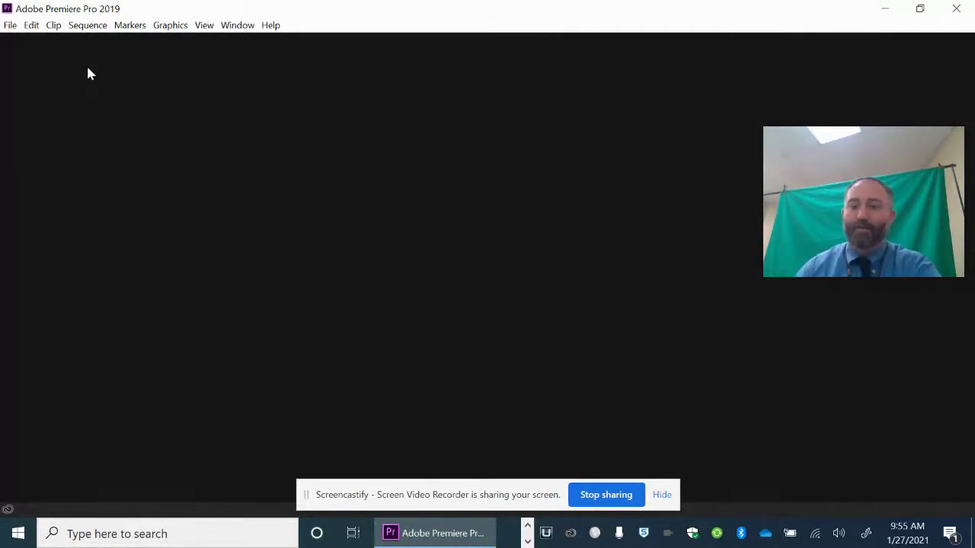
- Start a new project whose location is the Desktop's Second Time folder
click(6, 27)
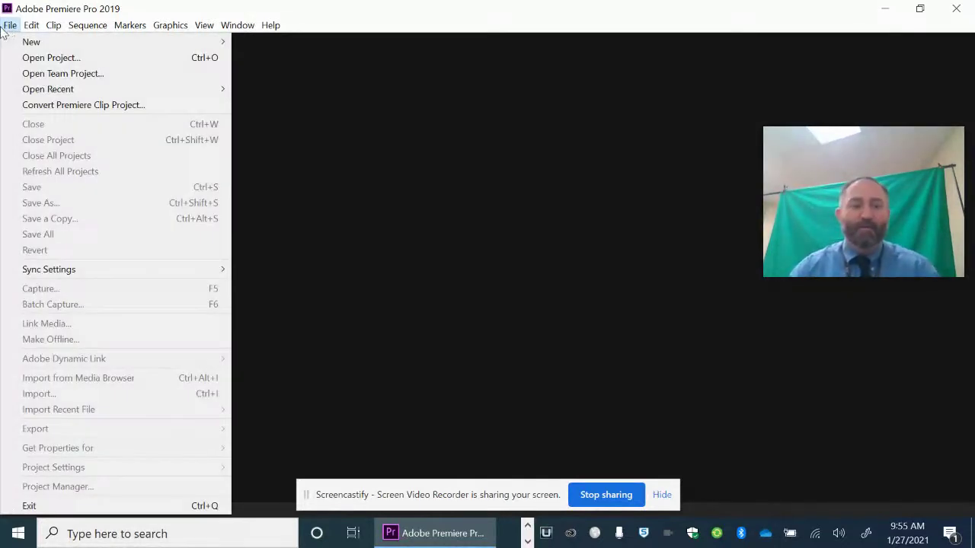
mouse_move(35, 41)
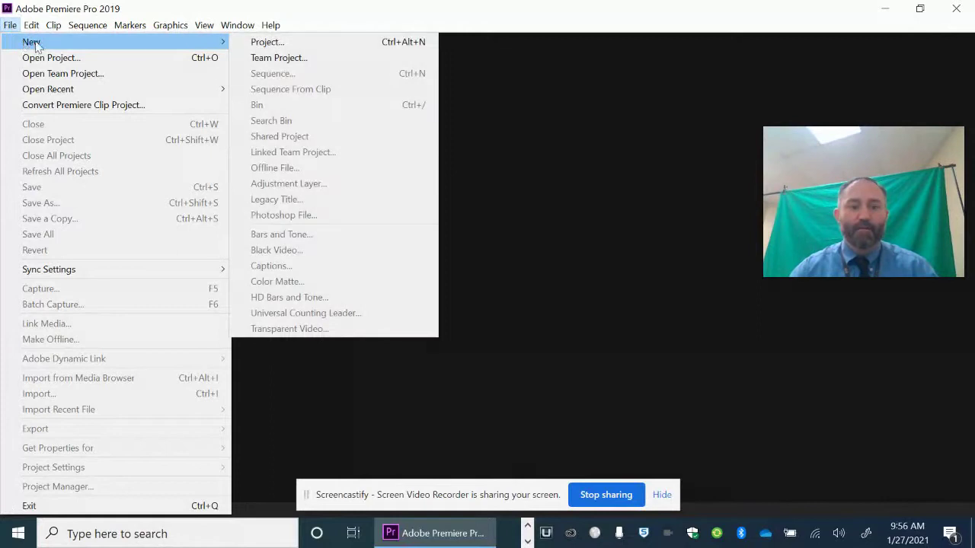
click(285, 42)
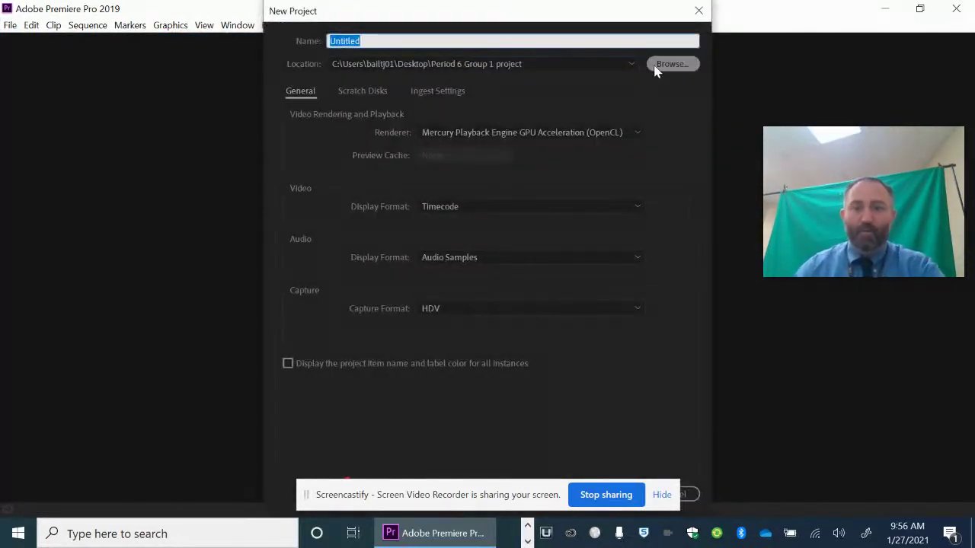
click(671, 64)
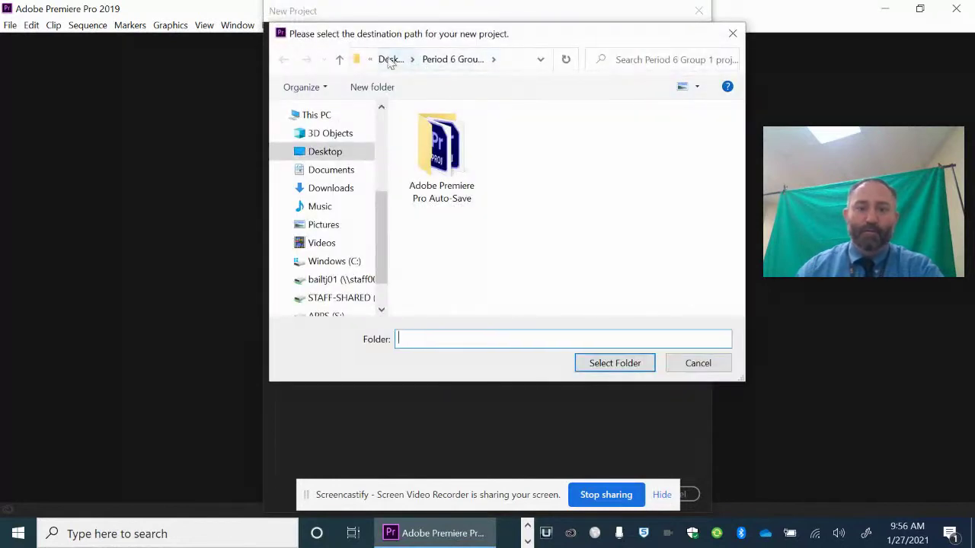
click(391, 59)
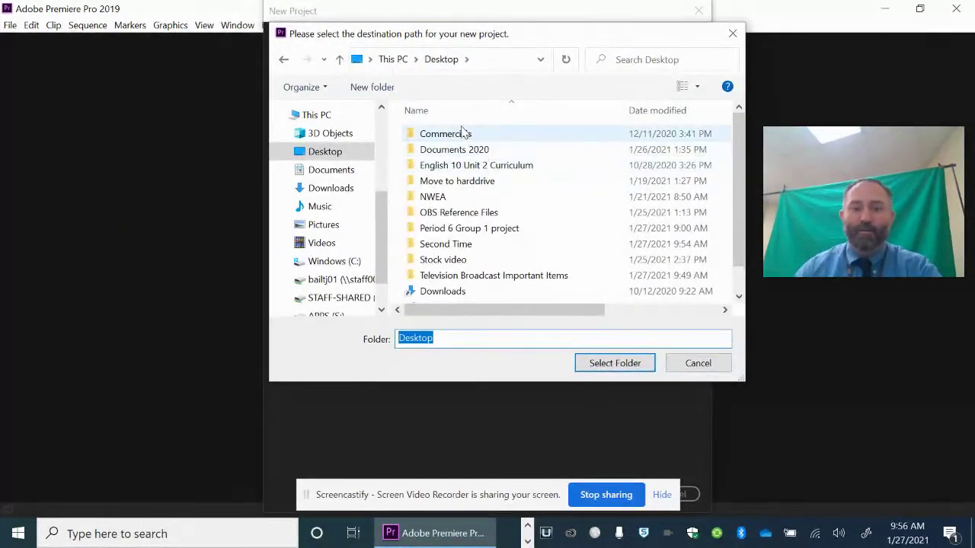
double_click(462, 245)
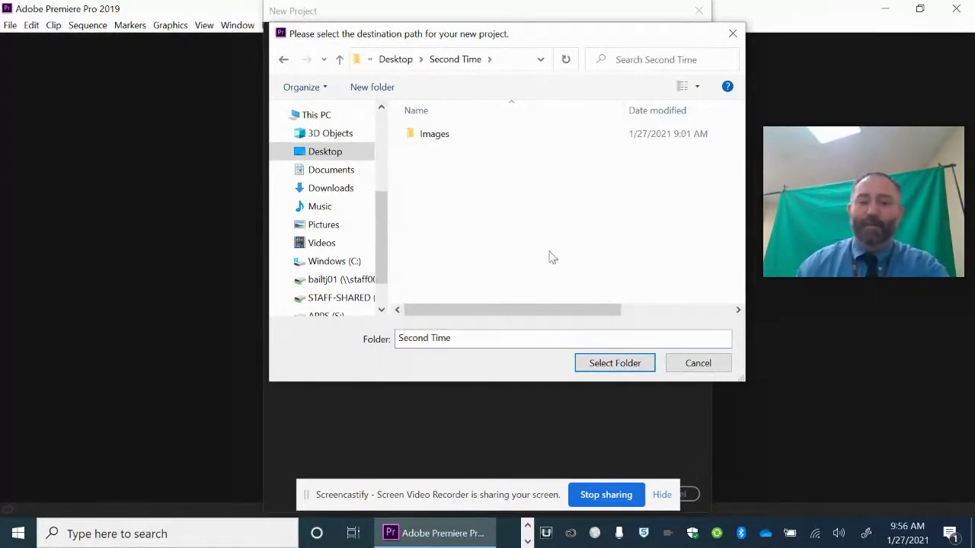
click(613, 363)
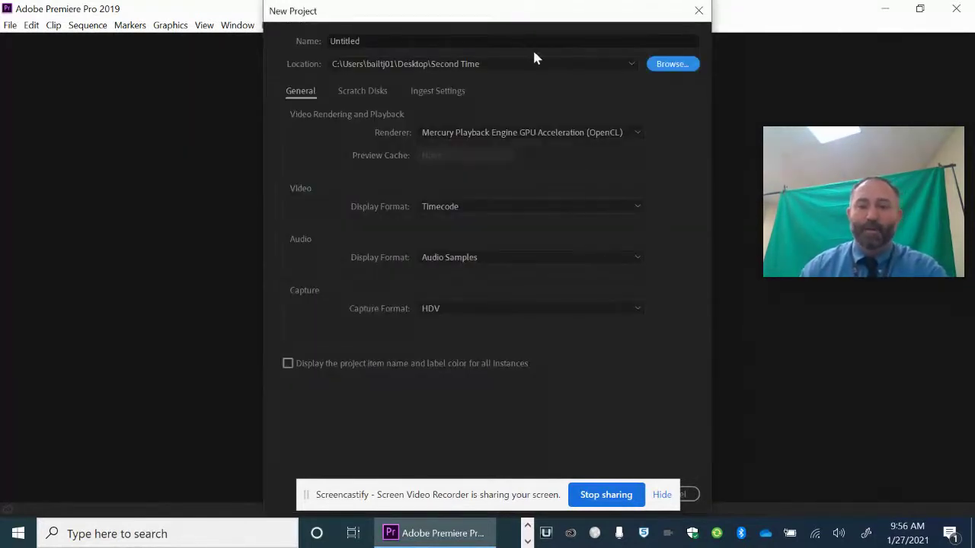
- Name the new project 'Career Pathways TV Broadcast'
click(495, 41)
key(BackSpace)
key(BackSpace)
key(BackSpace)
key(BackSpace)
key(BackSpace)
key(BackSpace)
key(BackSpace)
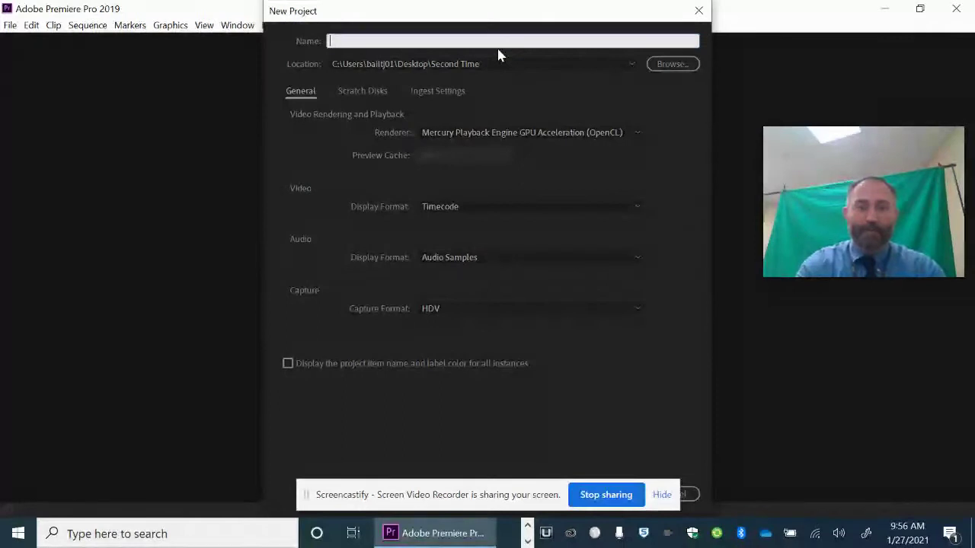
text(Caer)
key(BackSpace)
key(BackSpace)
text(re)
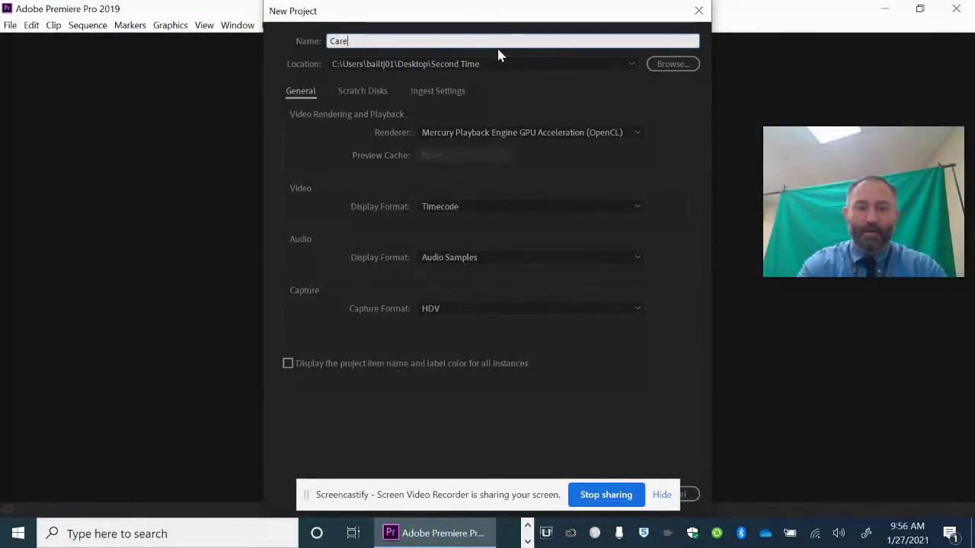
text(er Pathways TB)
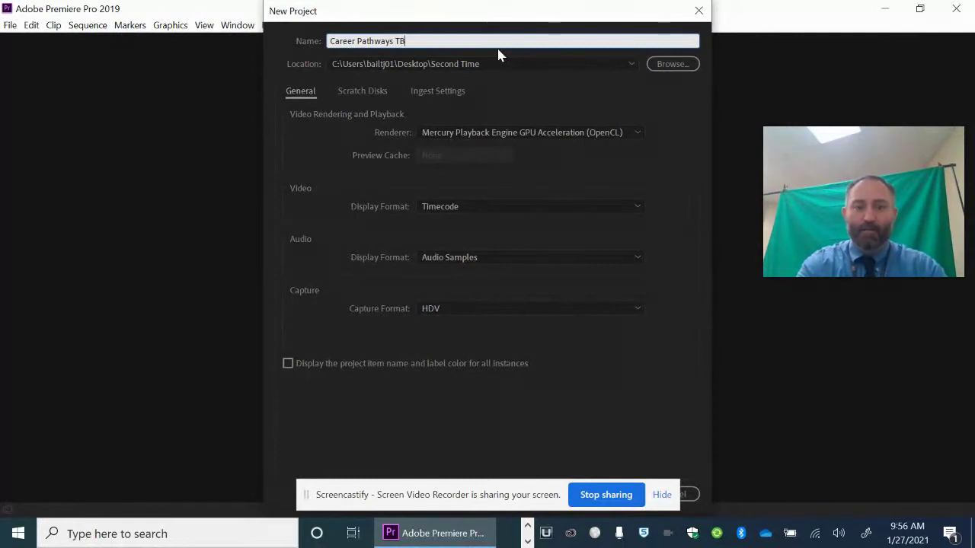
key(BackSpace)
text(V Broadcast)
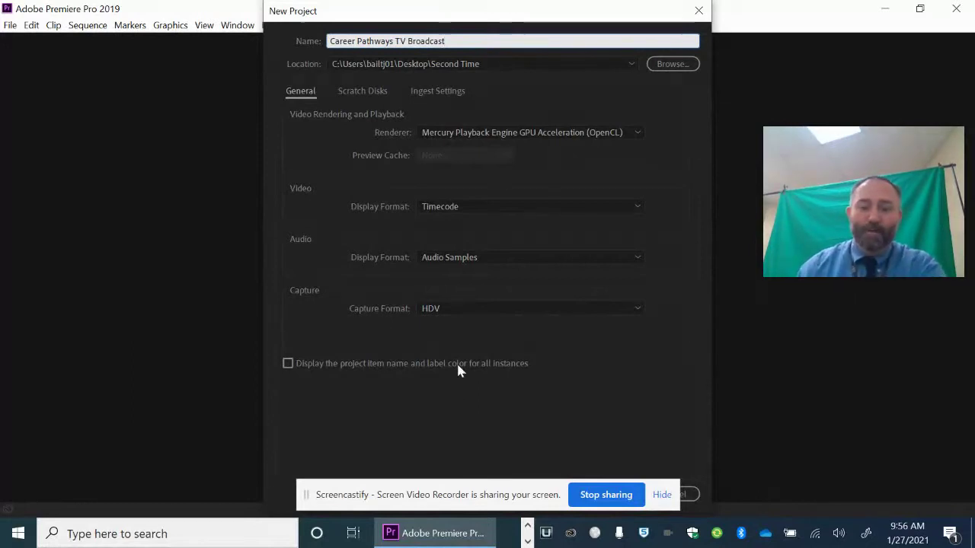
drag(472, 497, 714, 492)
- Create the project, then toggle between the Learning and Editing workspaces, ending on Editing
click(619, 493)
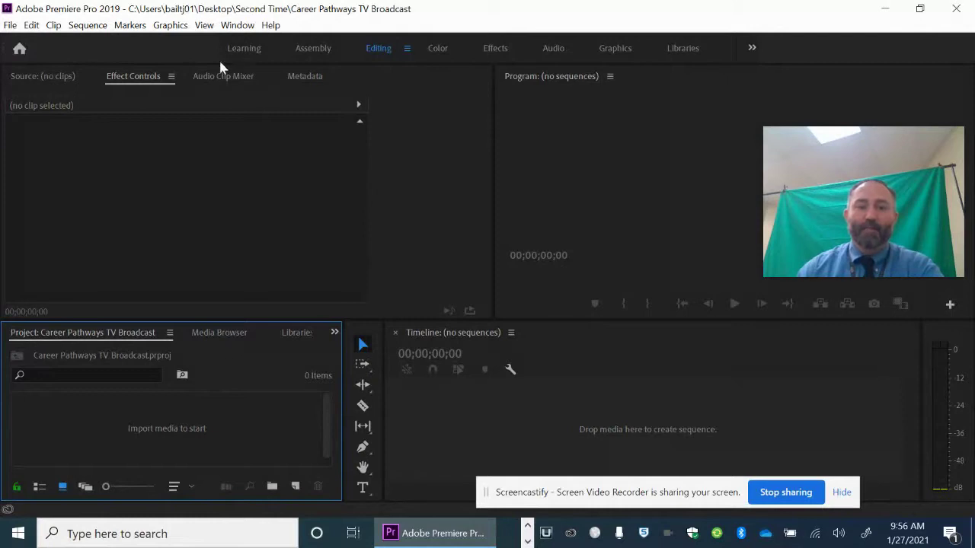
click(252, 48)
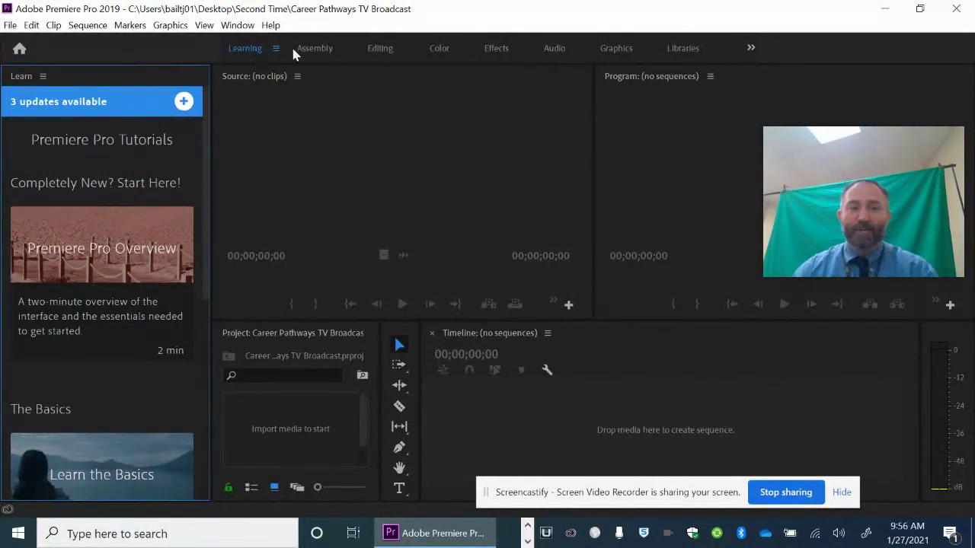
click(385, 48)
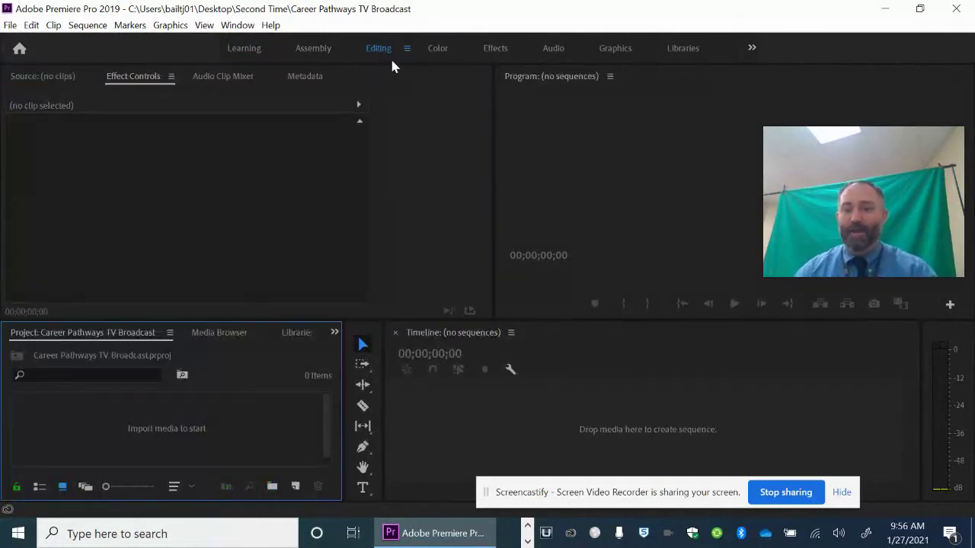
click(242, 49)
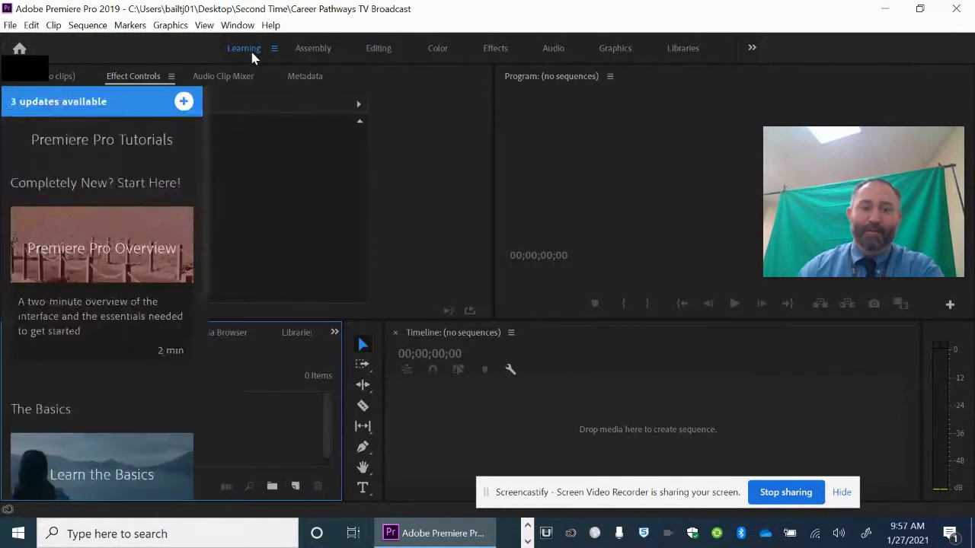
click(380, 48)
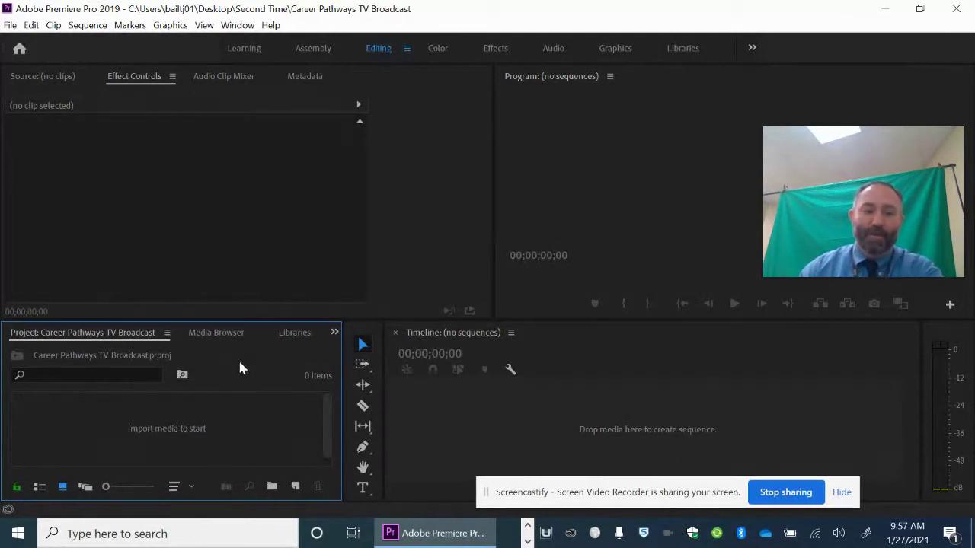
- Bring up the context menu of the empty Project panel
right_click(239, 368)
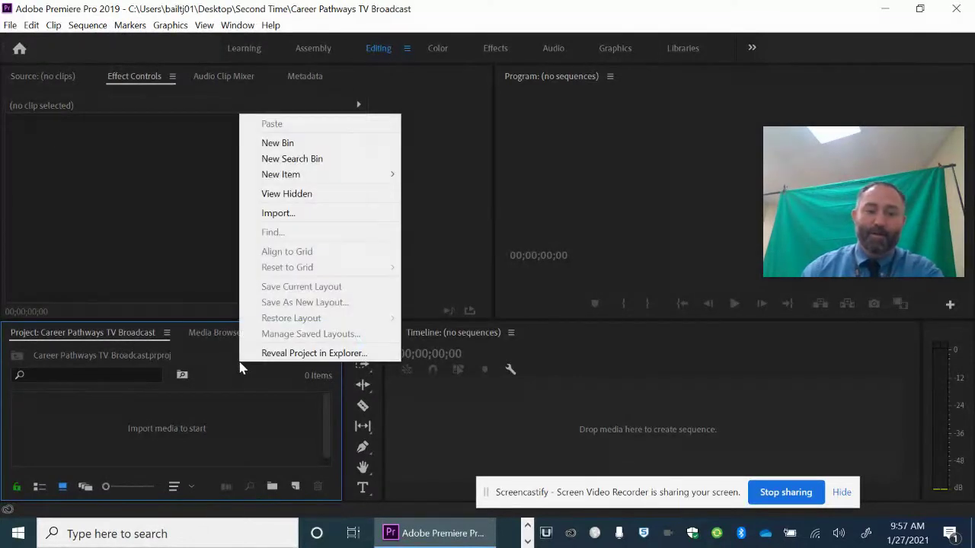
- Import Presentation1.jpg from the Desktop's Second Time folder into the project
click(276, 213)
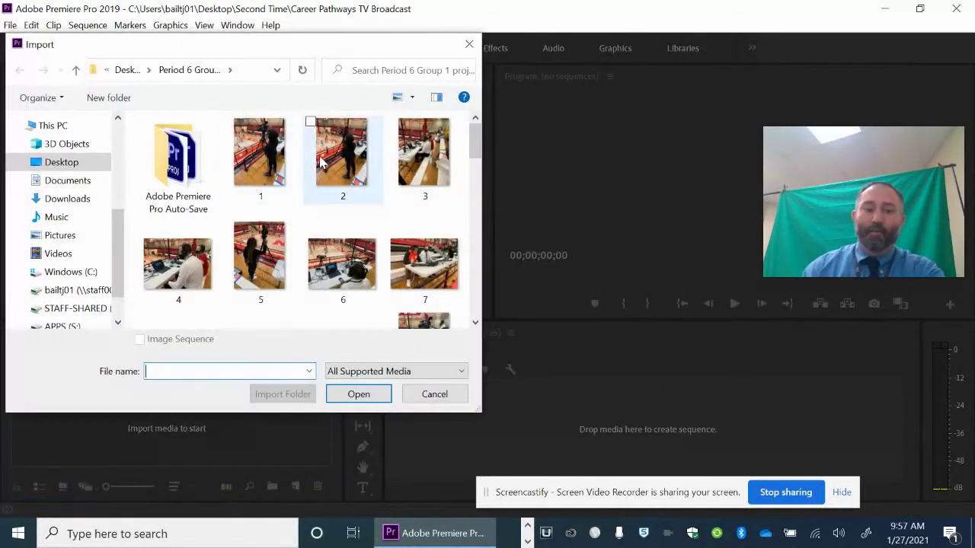
click(134, 72)
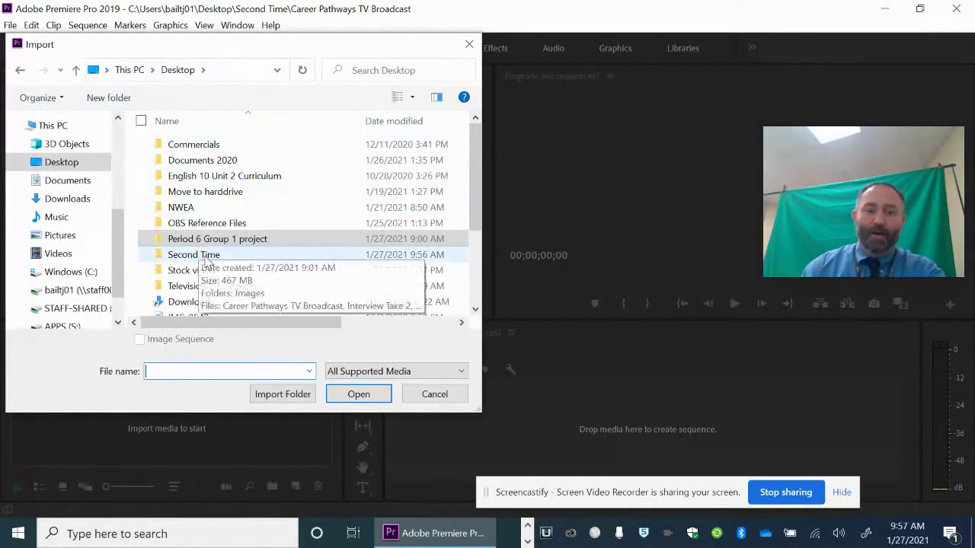
double_click(205, 256)
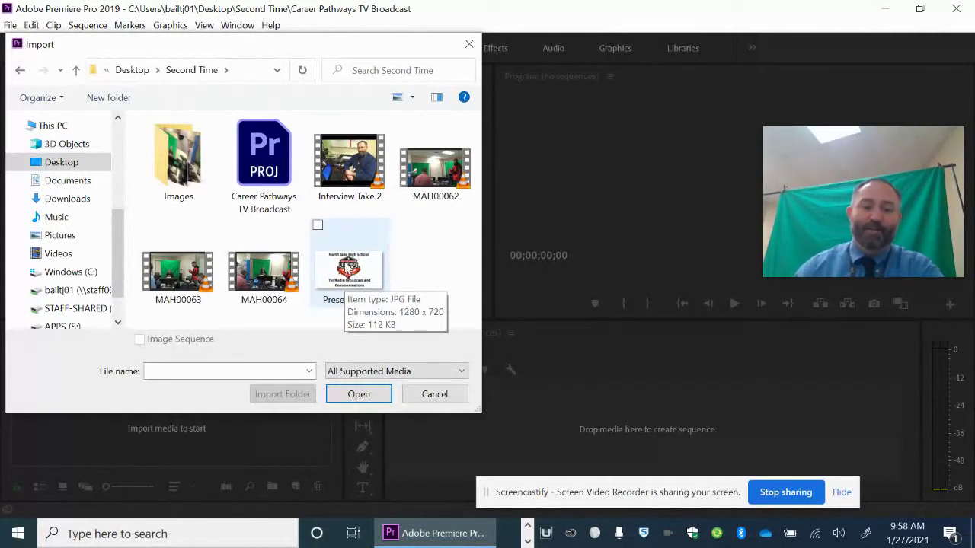
click(348, 271)
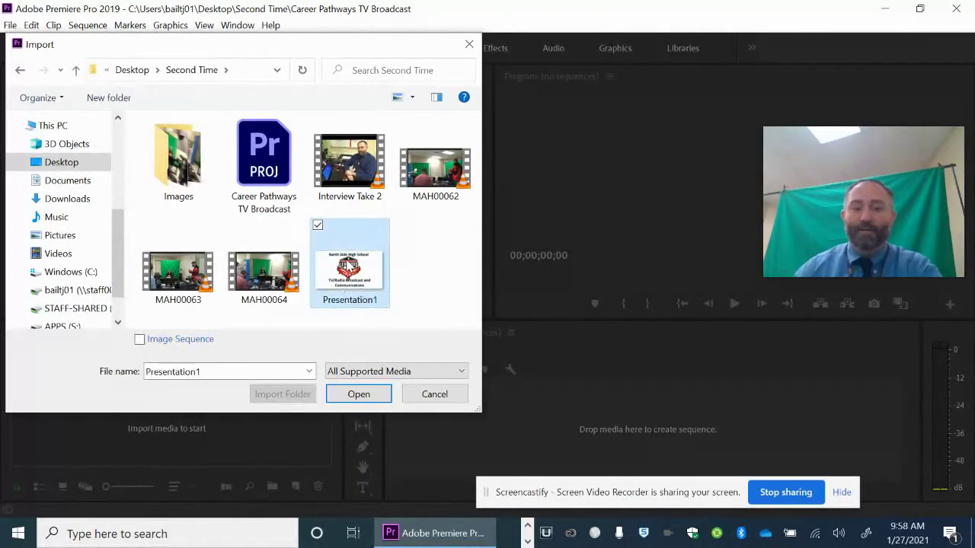
click(364, 394)
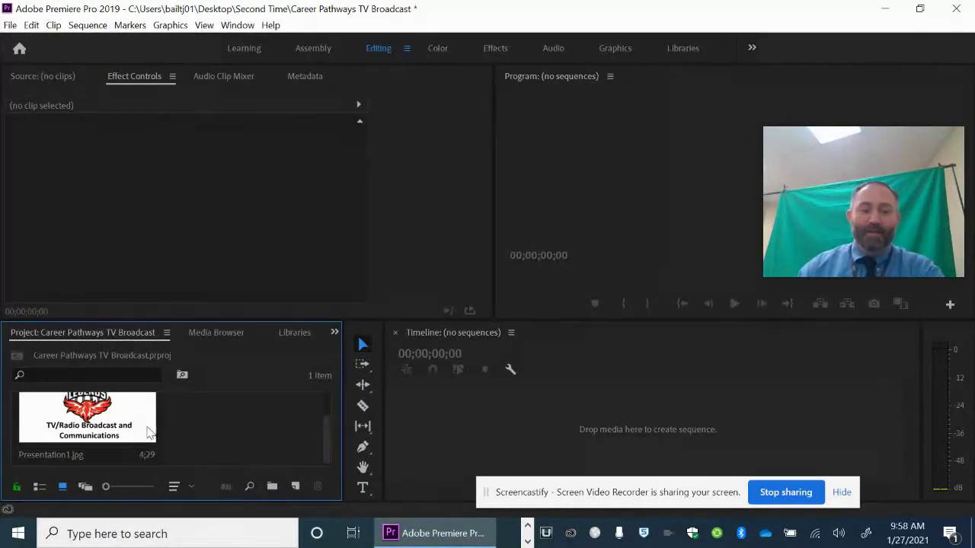
scroll(153, 432, up, 1)
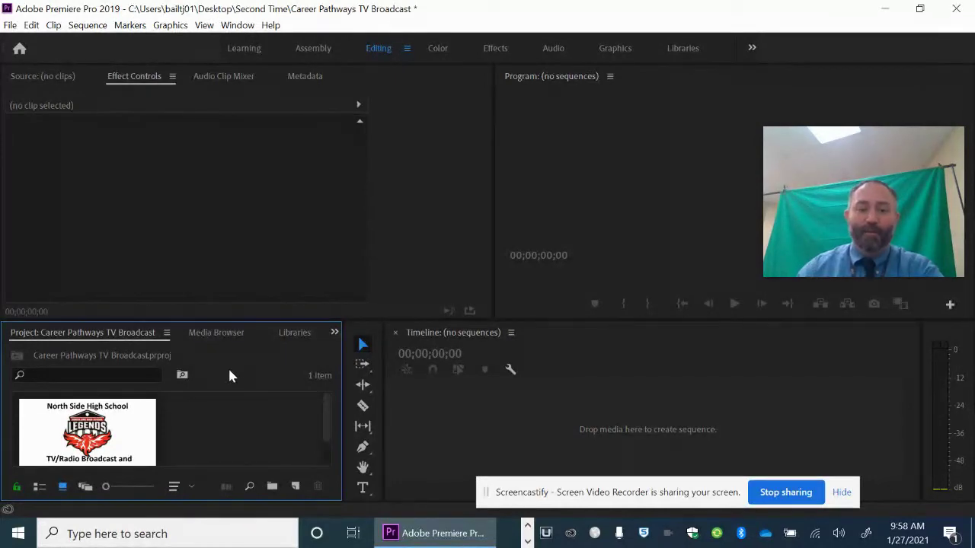
- Import Interview Take 2.mp4 from the Second Time folder and select it in the Project panel
right_click(228, 370)
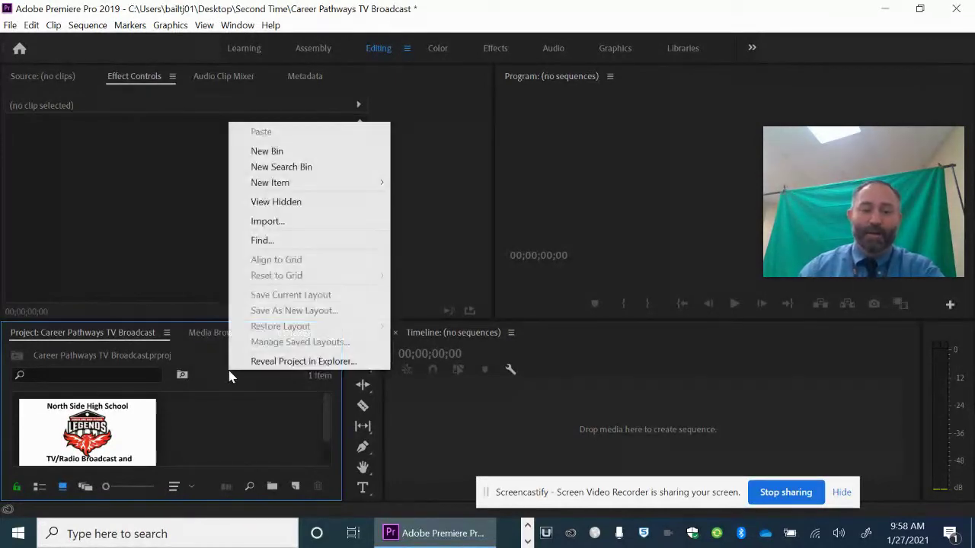
click(268, 221)
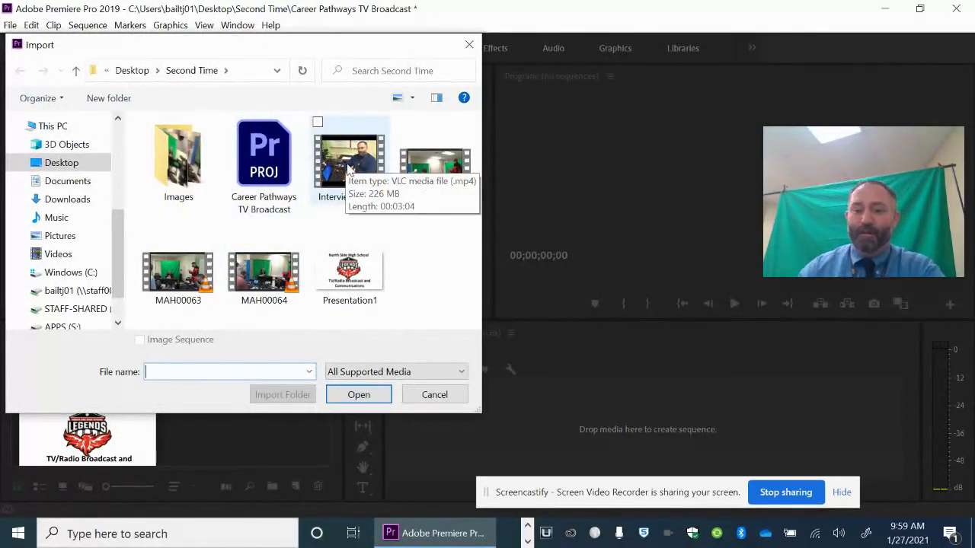
click(349, 167)
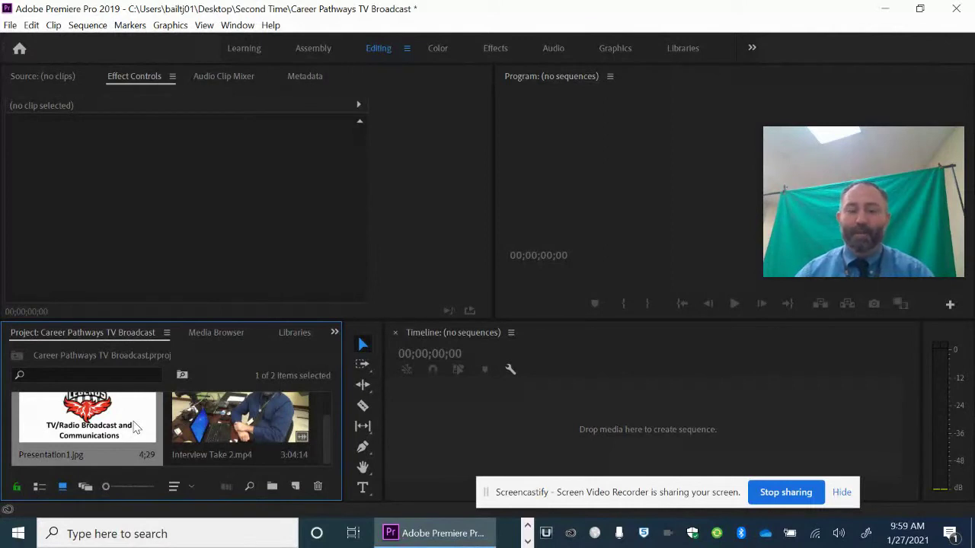
click(220, 430)
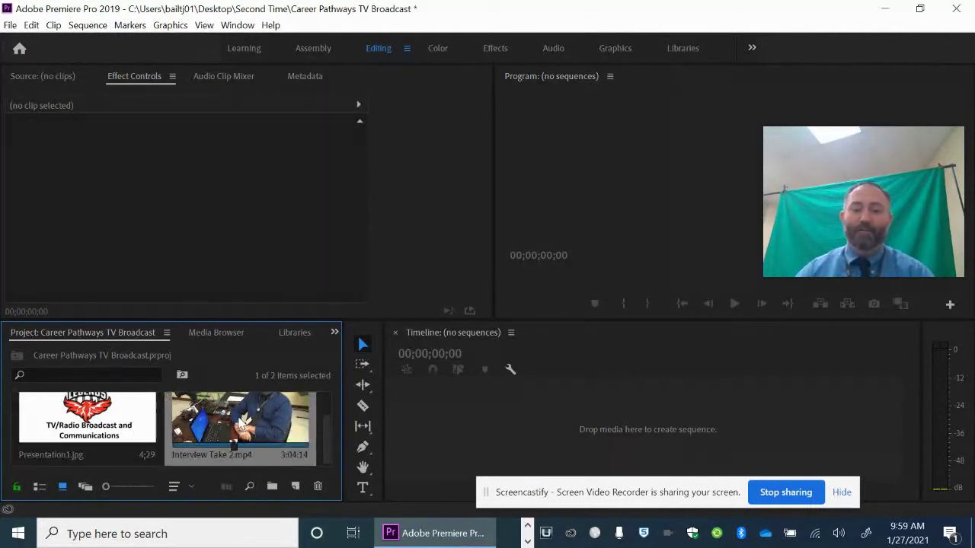
- Create the Interview Take 2 sequence from the clip and shift it slightly right on V1/A1
drag(238, 425, 538, 420)
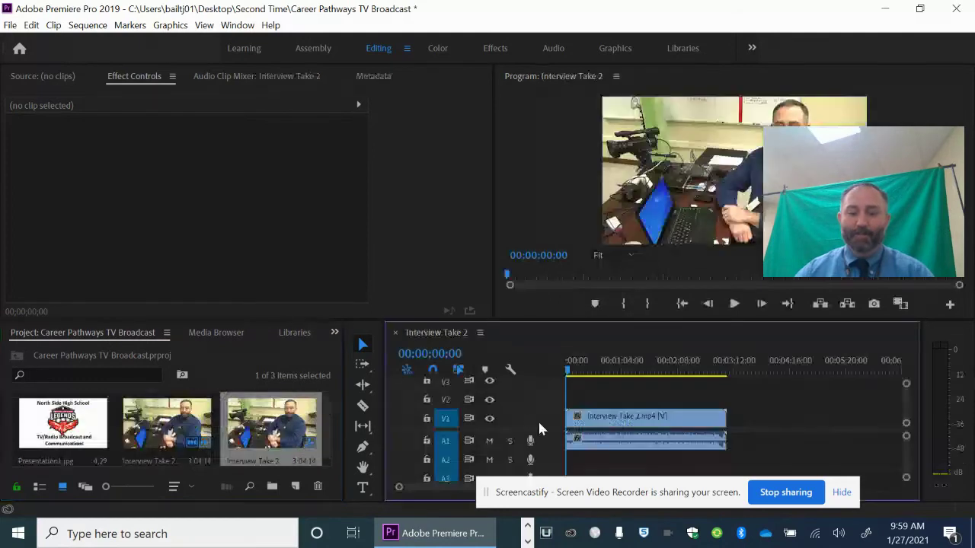
mouse_move(877, 190)
drag(877, 190, 231, 70)
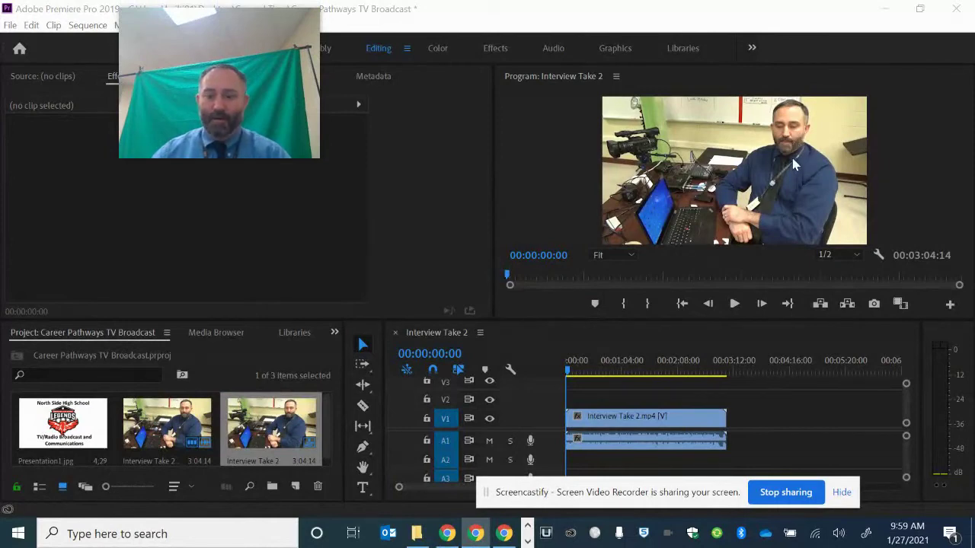
click(761, 221)
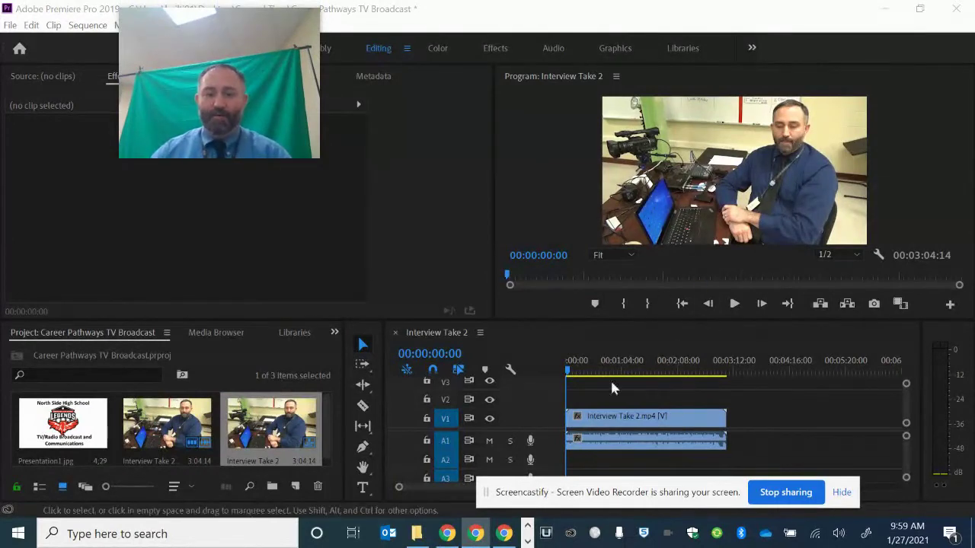
drag(609, 423, 635, 420)
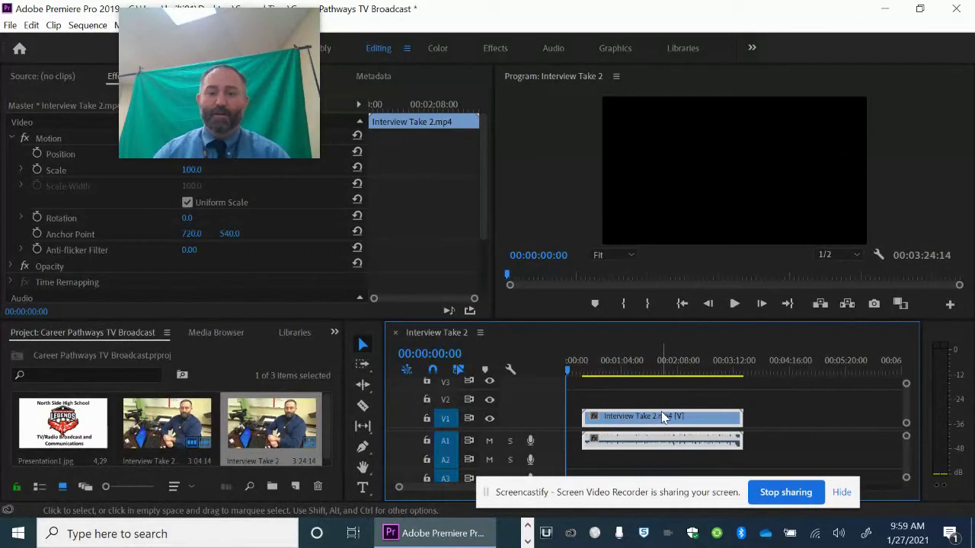
- Select the Presentation1.jpg title slide in the Project panel
click(204, 389)
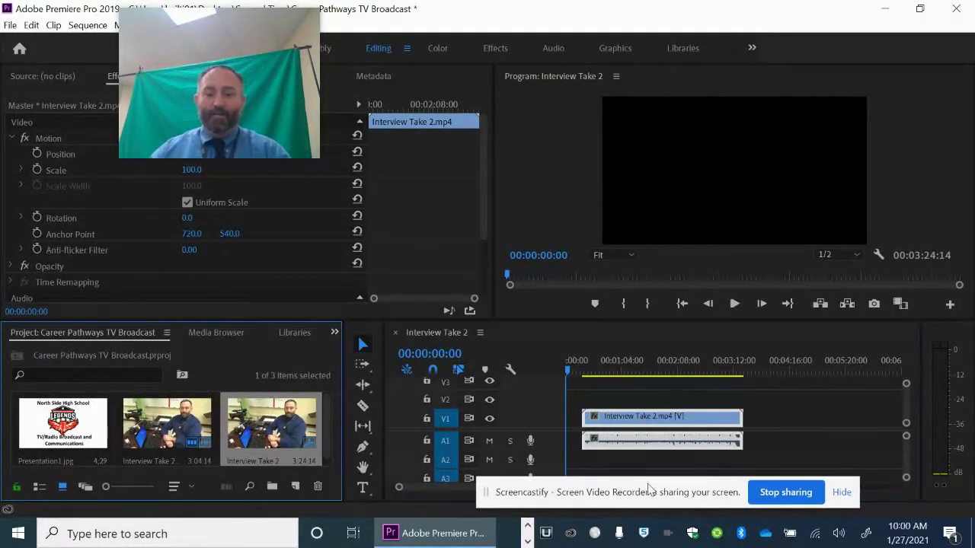
drag(648, 488, 672, 512)
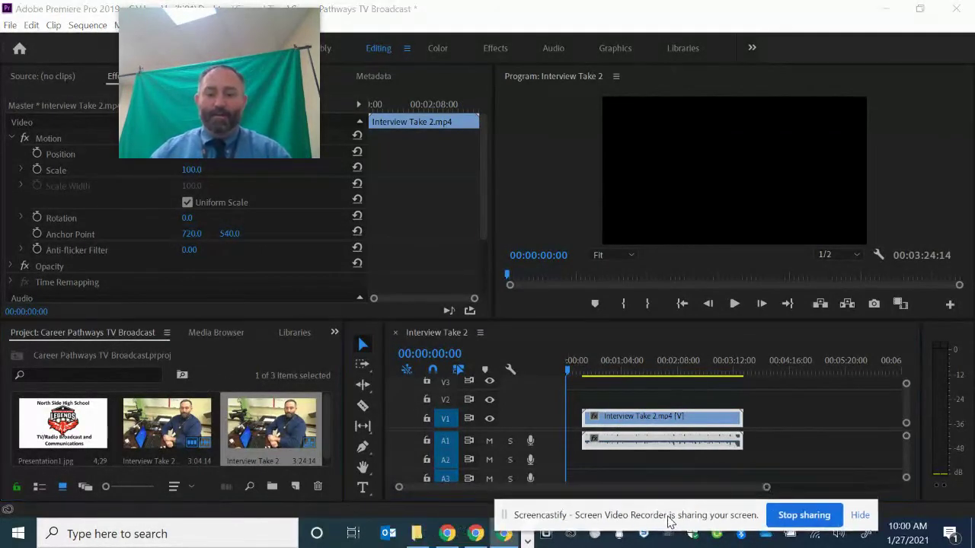
click(89, 427)
- Place Presentation1.jpg at the start of V1 and slide the interview clip left against it
drag(100, 421, 568, 420)
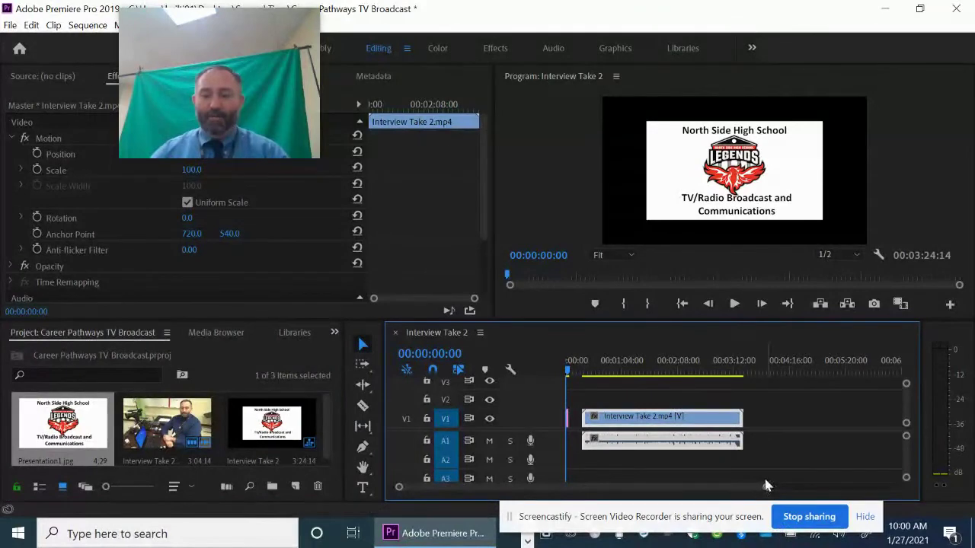
drag(766, 491, 606, 487)
drag(686, 496, 650, 501)
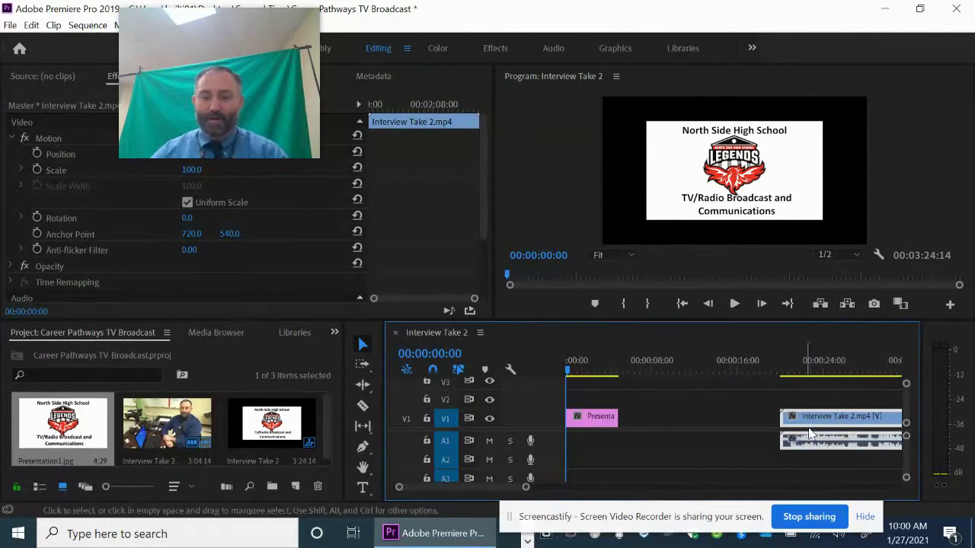
drag(827, 425, 661, 423)
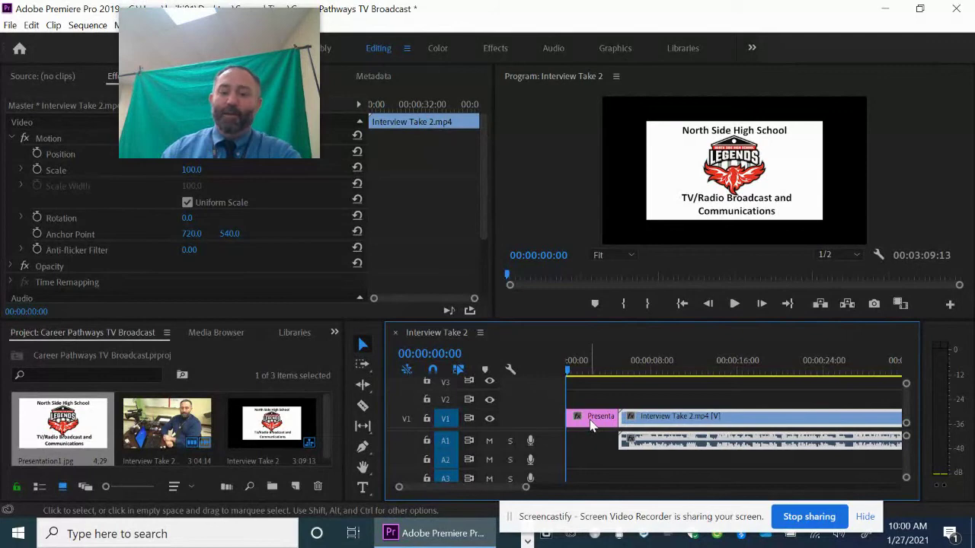
click(598, 423)
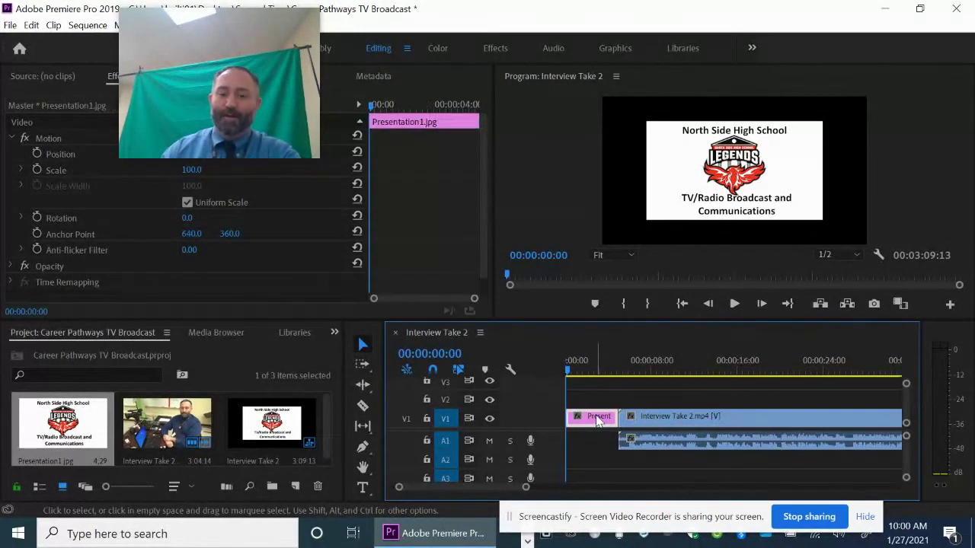
- Apply Scale to Frame Size to the Presentation1.jpg clip on the timeline
right_click(598, 423)
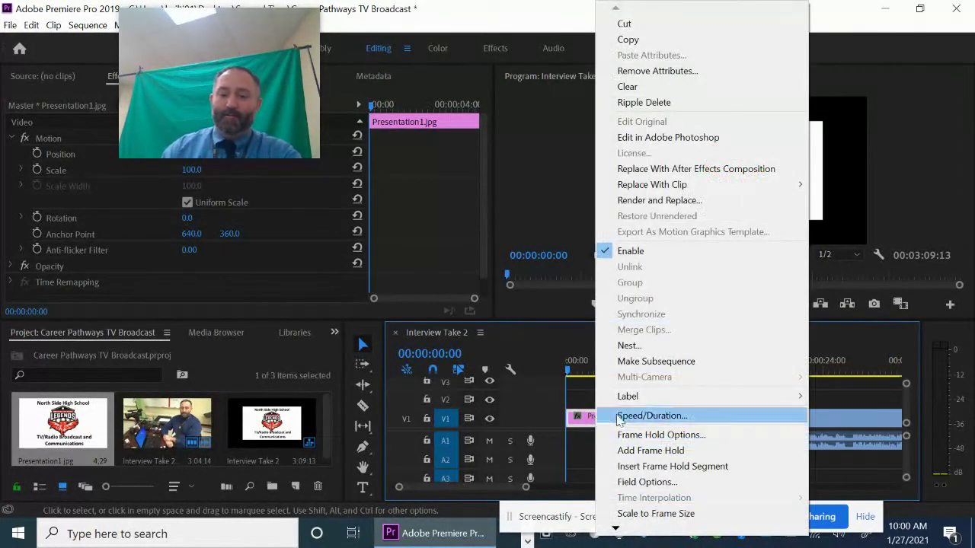
mouse_move(723, 397)
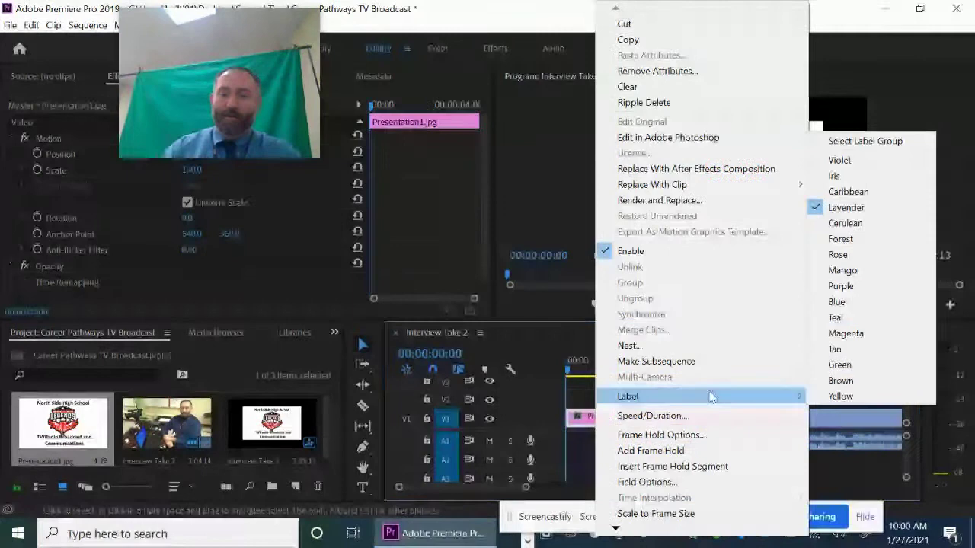
click(660, 515)
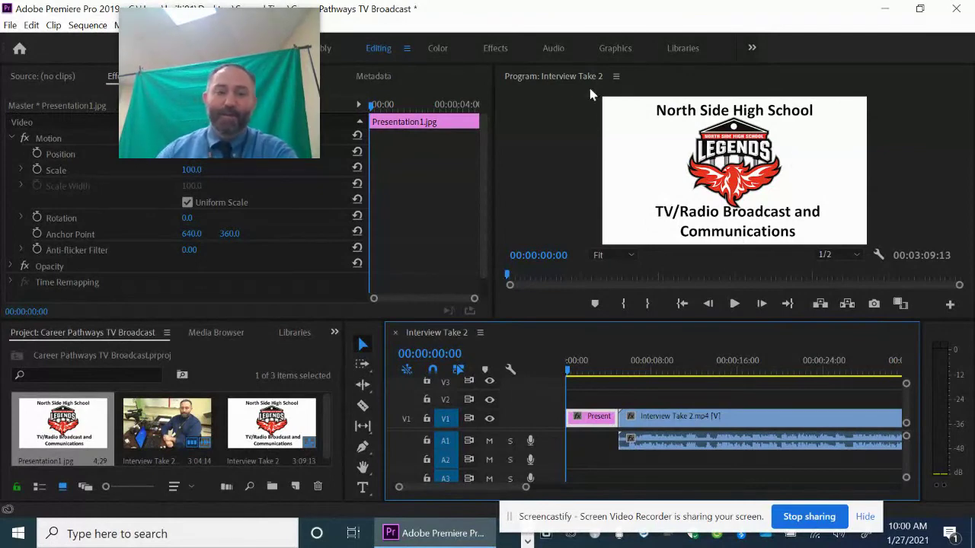
drag(256, 36, 367, 32)
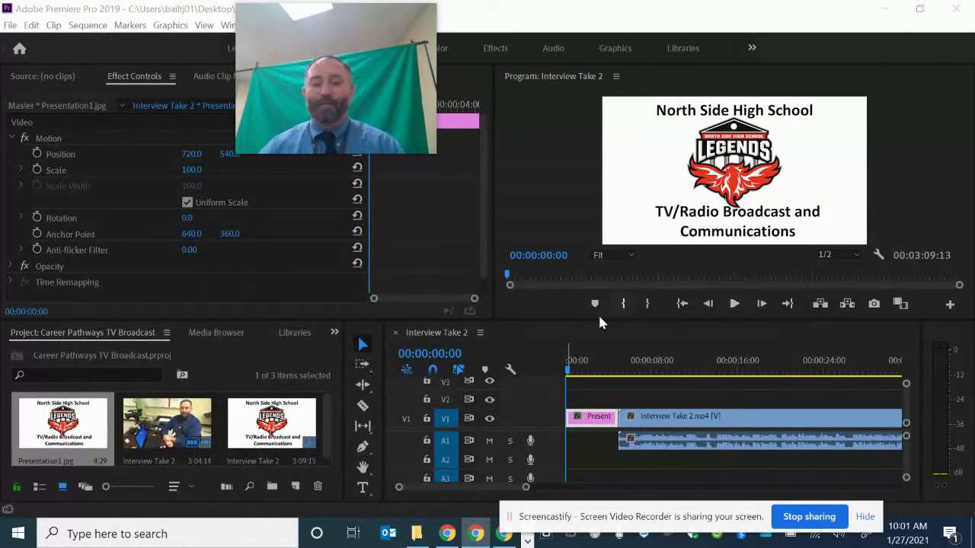
click(735, 305)
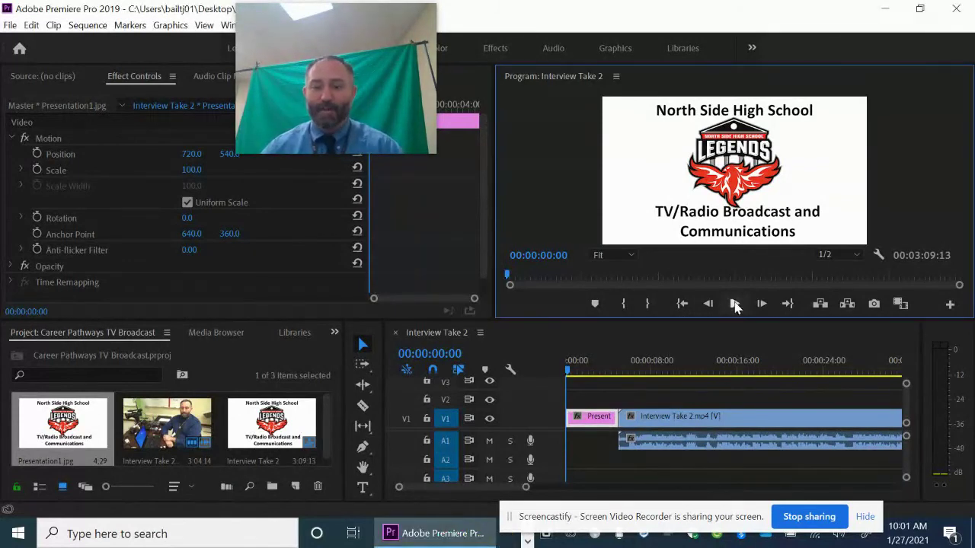
click(734, 305)
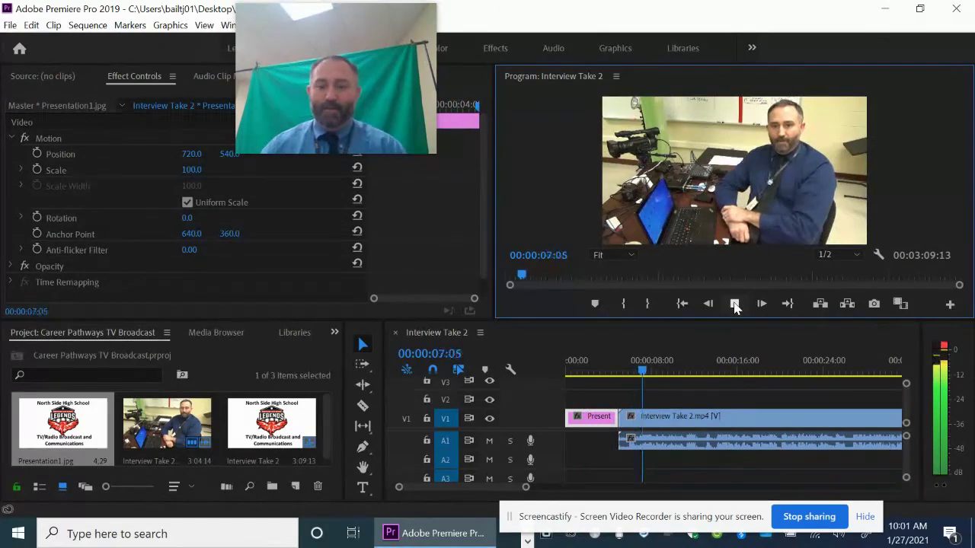
click(734, 304)
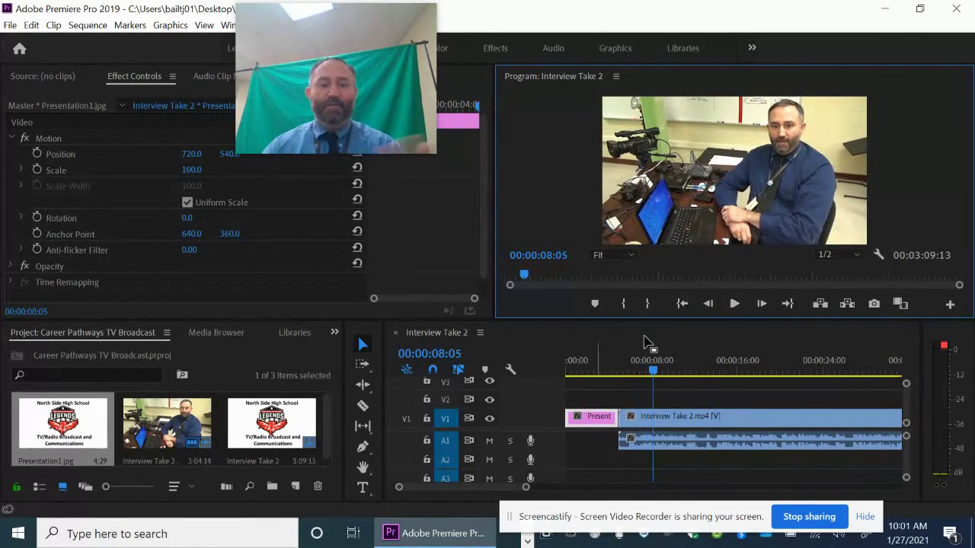
click(653, 369)
drag(654, 373, 644, 372)
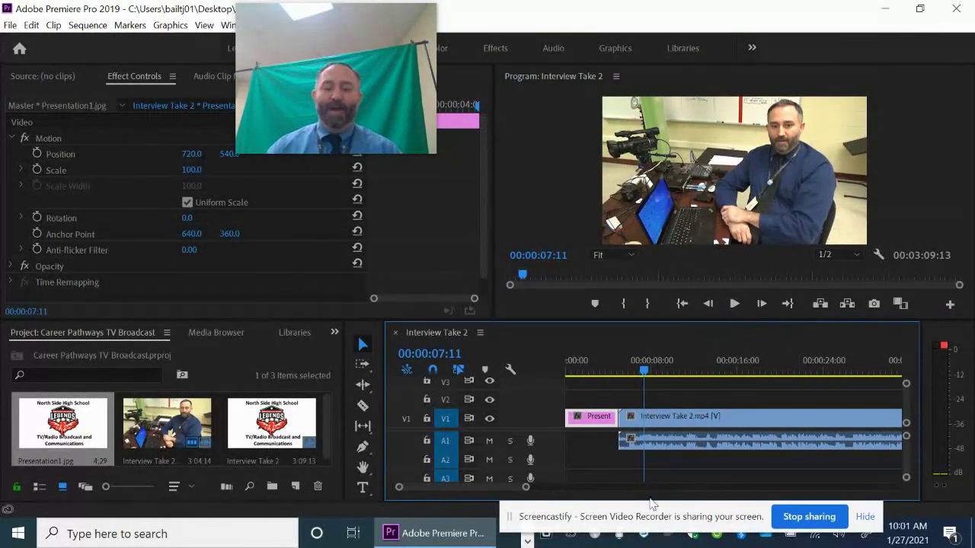
drag(530, 488, 695, 491)
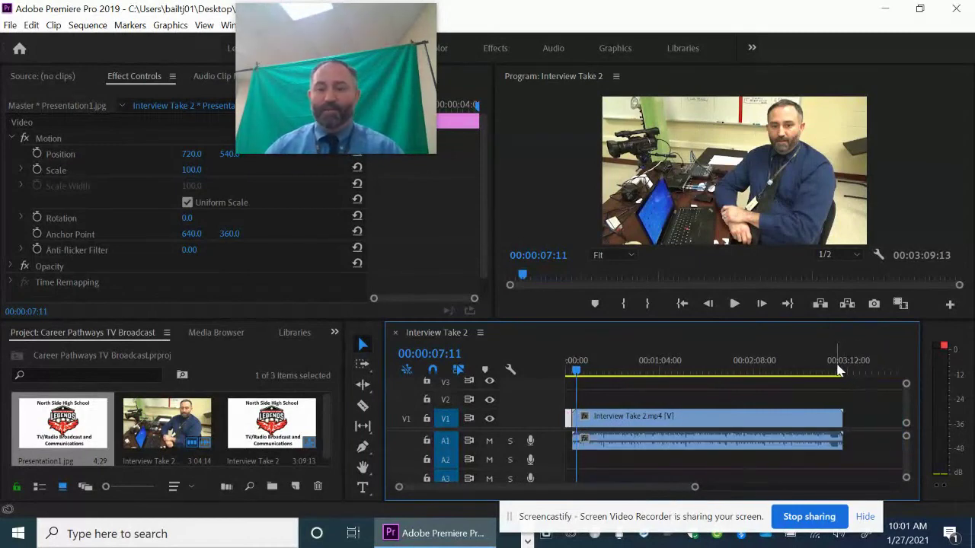
drag(695, 492, 603, 488)
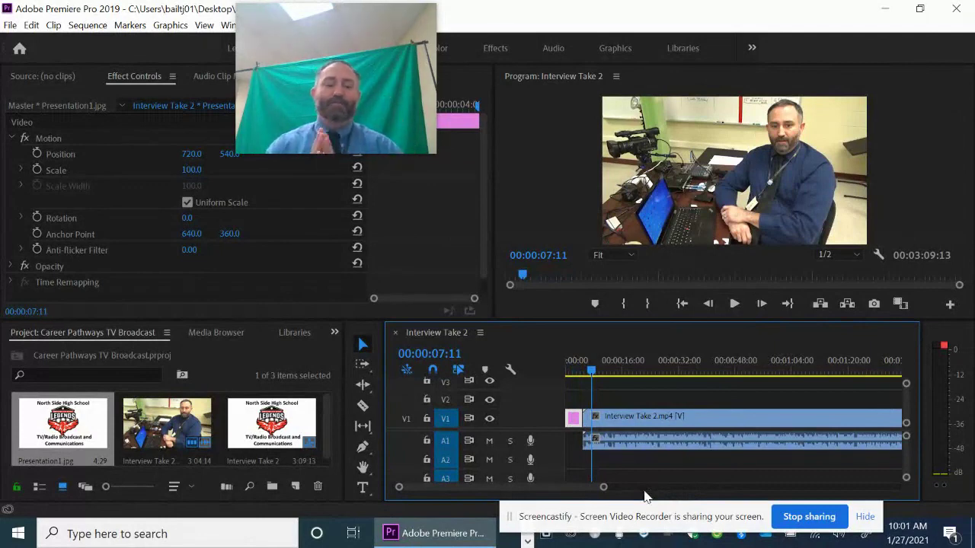